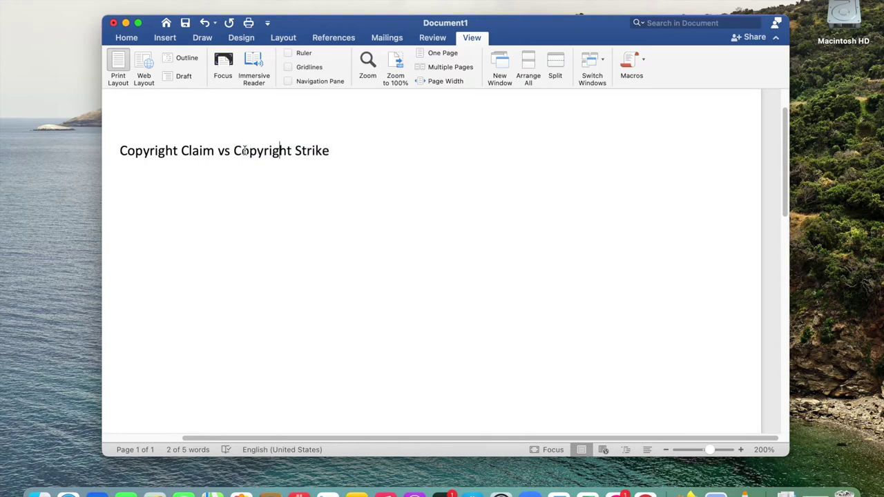
pyautogui.moveTo(234, 150); pyautogui.dragTo(322, 150)
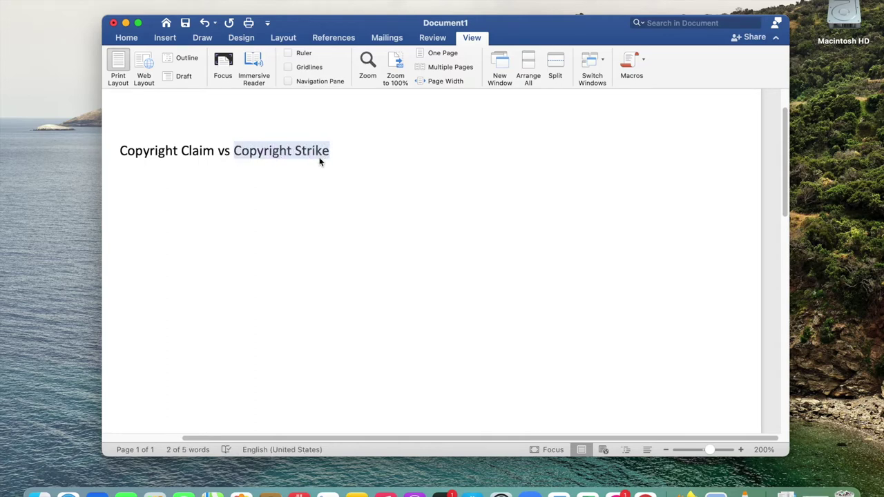
pyautogui.click(297, 153)
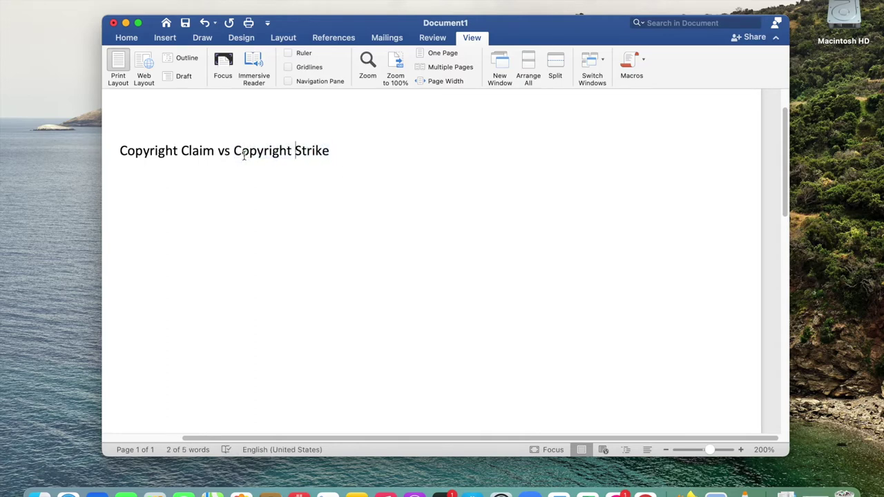
pyautogui.moveTo(234, 150); pyautogui.dragTo(330, 152)
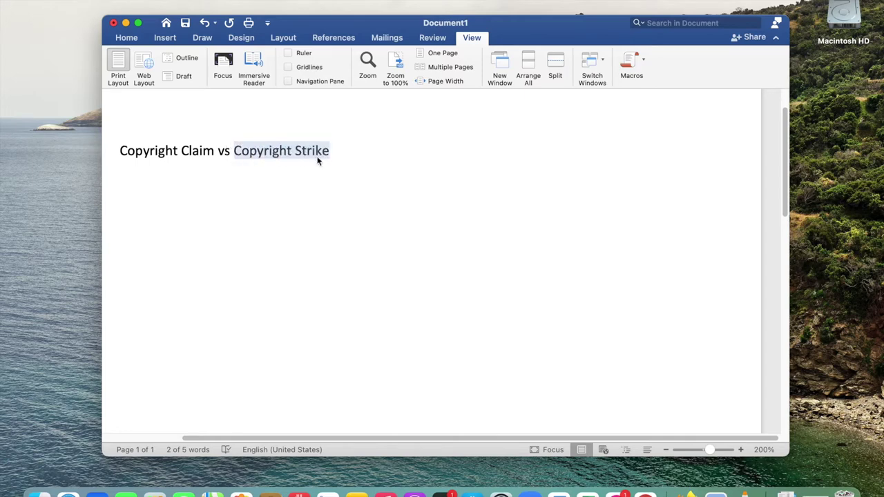
pyautogui.click(339, 169)
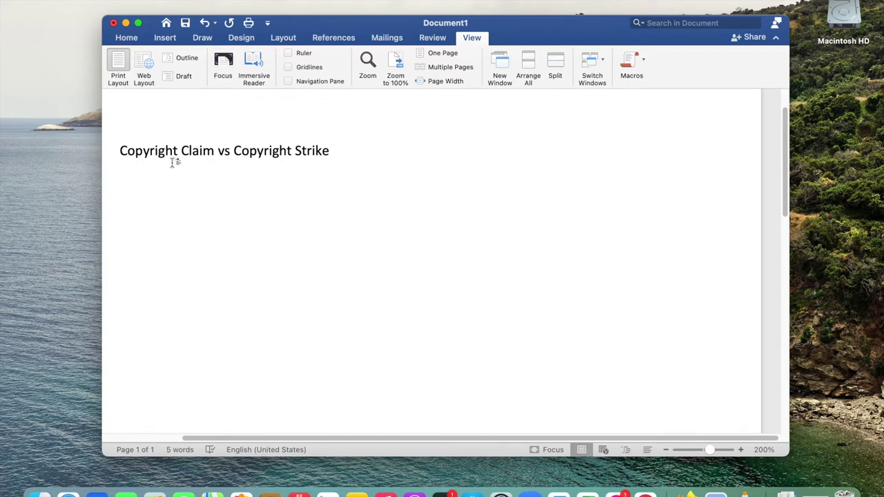
pyautogui.moveTo(118, 151); pyautogui.dragTo(339, 159)
pyautogui.click(347, 173)
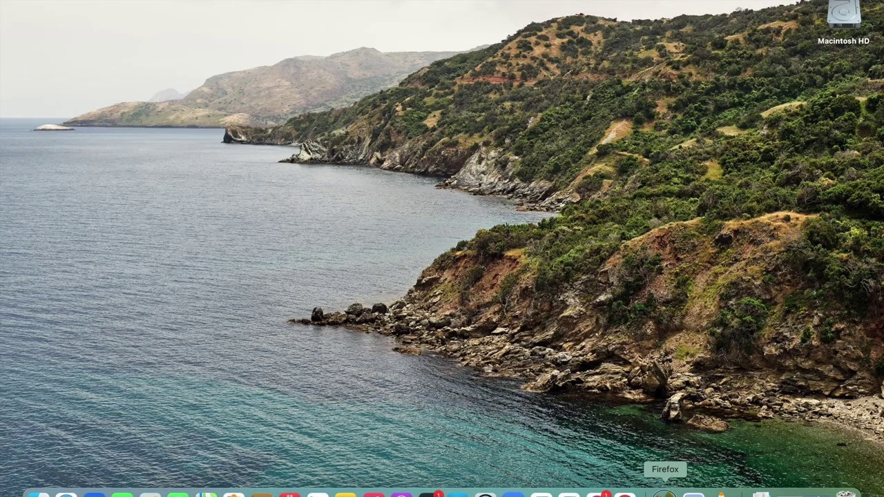
# - Switch to Firefox, make its window full screen and open the YouTube home page
pyautogui.click(663, 493)
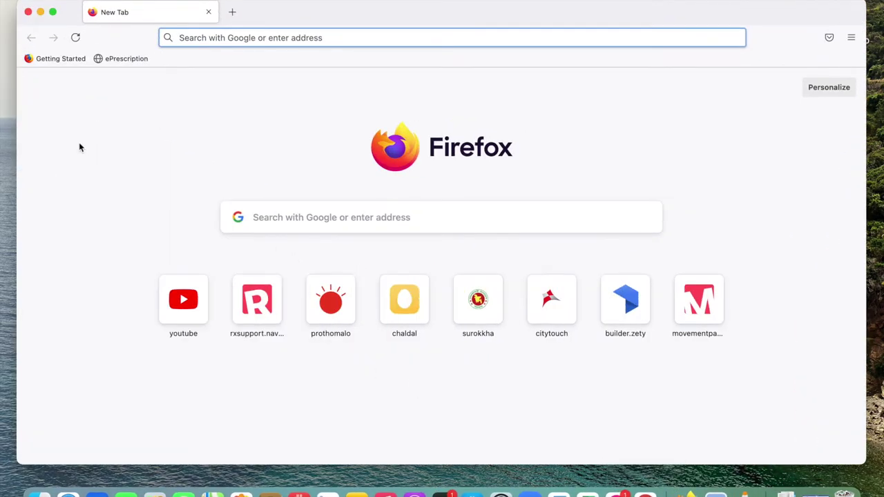
pyautogui.click(53, 12)
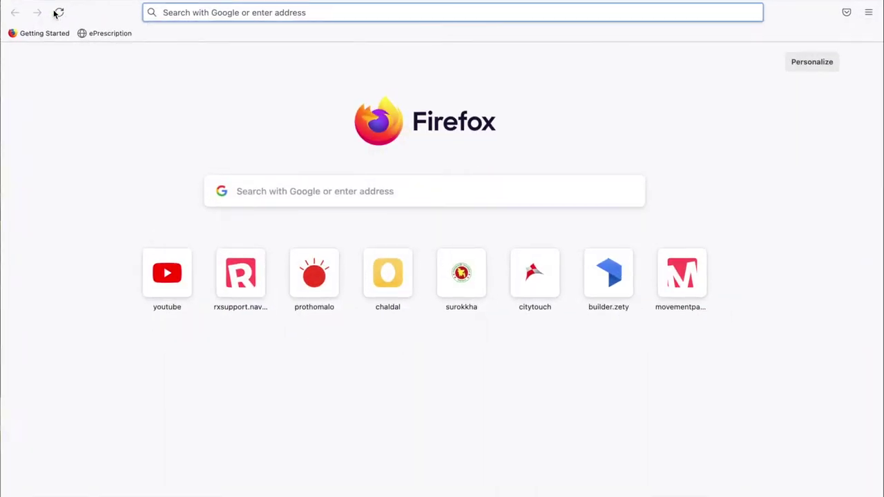
pyautogui.click(183, 314)
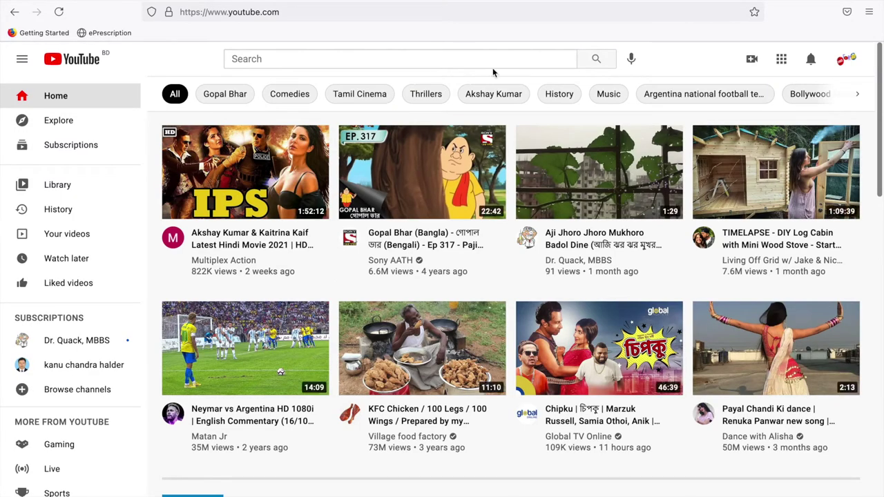
# - Go to the account's own channel, open its video management page and dismiss the channel customization notice
pyautogui.click(844, 61)
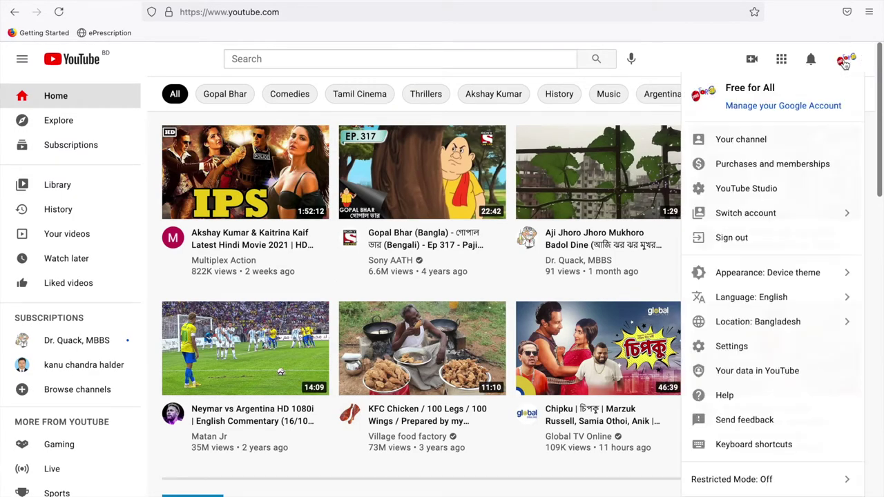
pyautogui.click(741, 140)
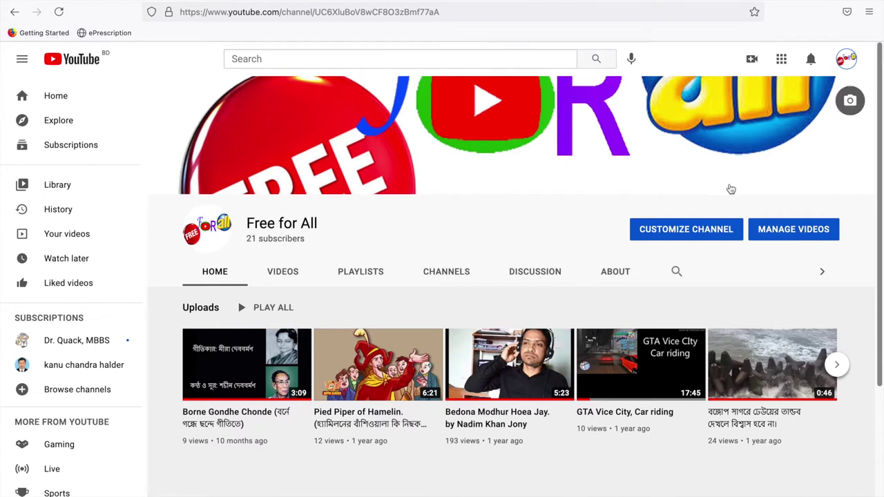
pyautogui.click(783, 231)
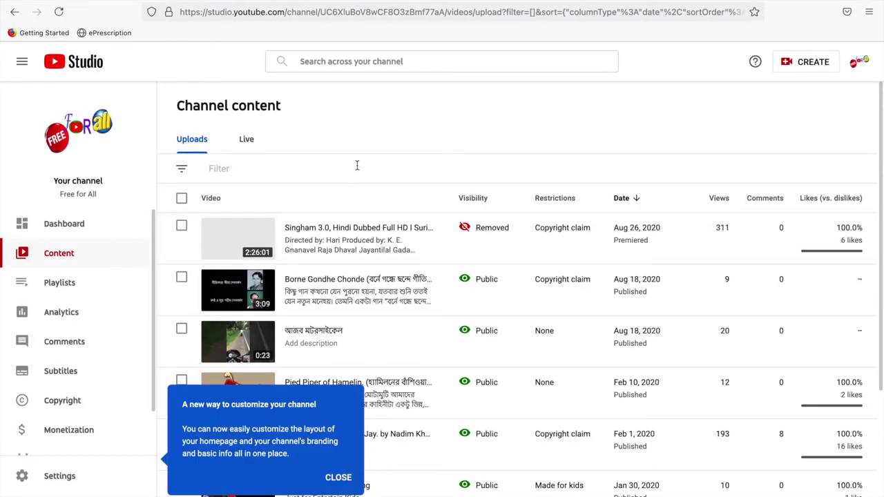
pyautogui.click(330, 480)
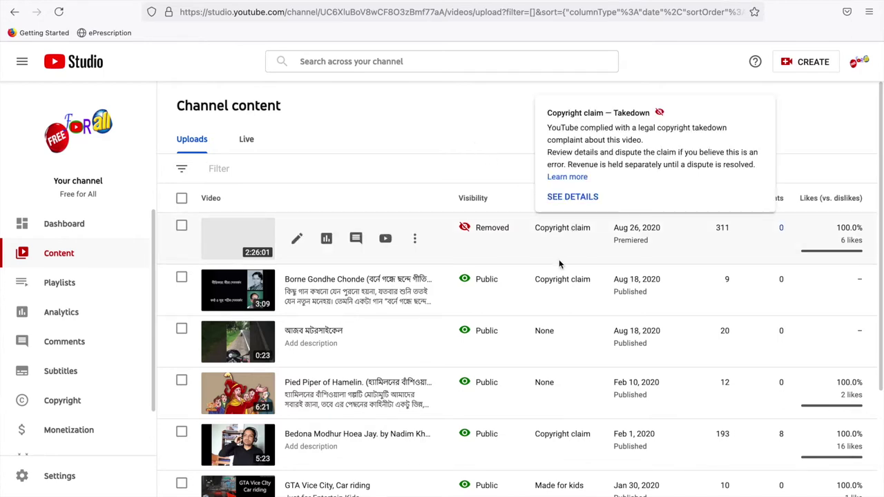
# - Examine the visibility and restriction details of the videos throughout the channel's uploads list
pyautogui.moveTo(559, 279)
pyautogui.scroll(-1, 557, 278)
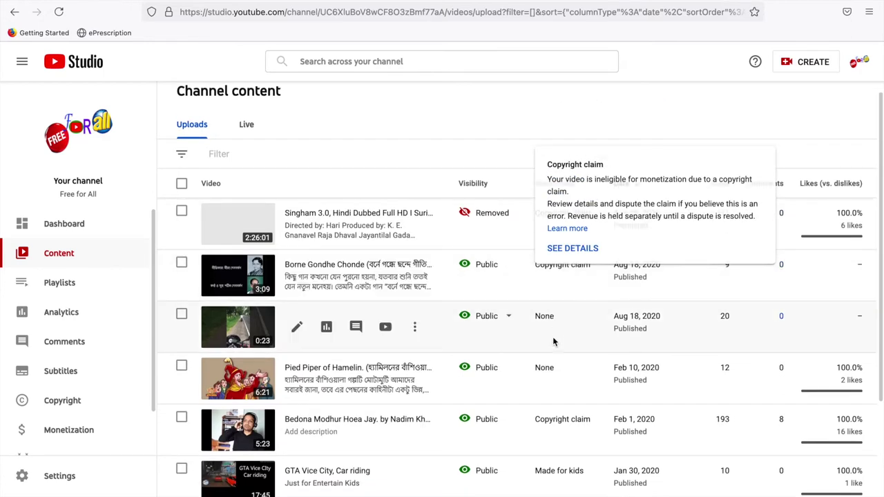
pyautogui.scroll(-2, 556, 373)
pyautogui.moveTo(563, 344)
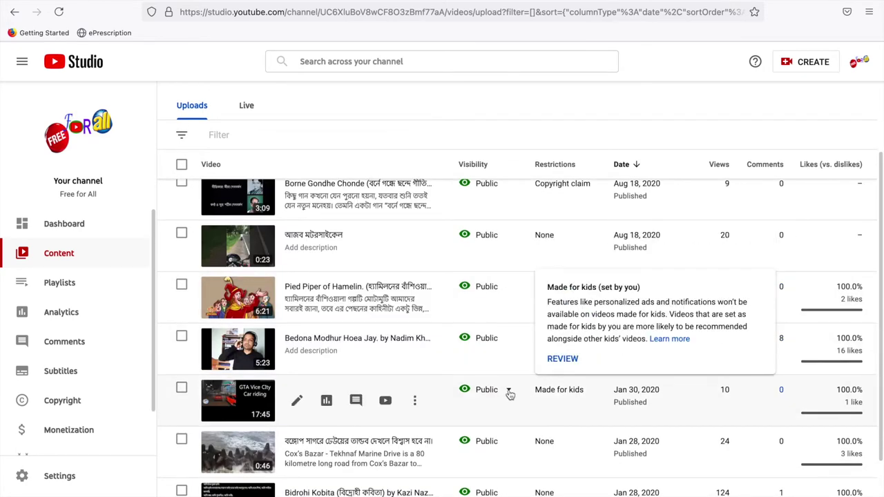
pyautogui.moveTo(505, 354)
pyautogui.scroll(3, 463, 263)
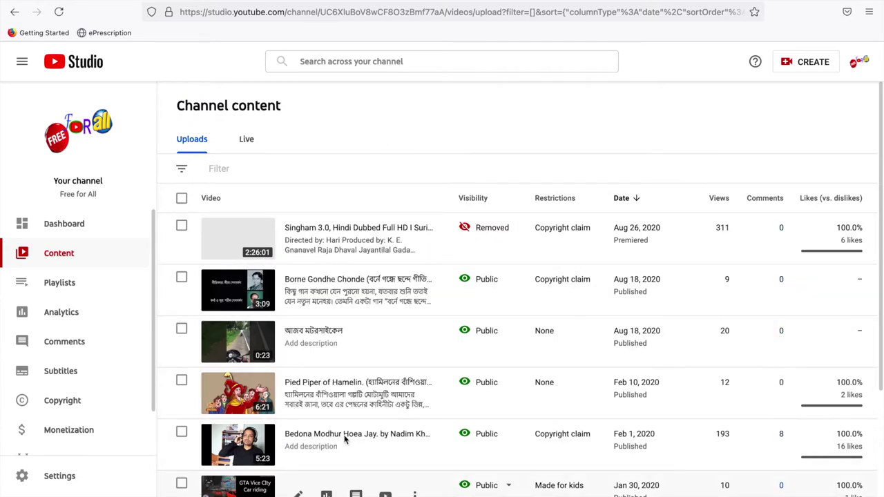
pyautogui.moveTo(469, 257)
pyautogui.scroll(-3, 477, 373)
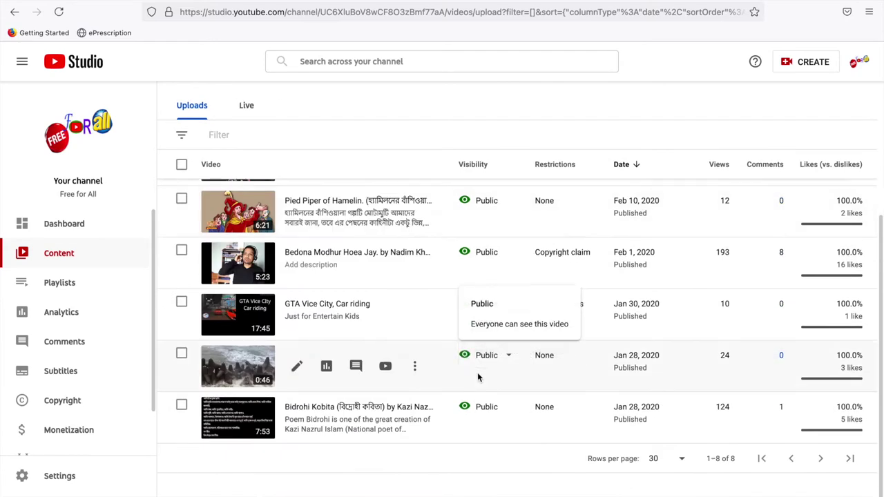
pyautogui.scroll(3, 463, 369)
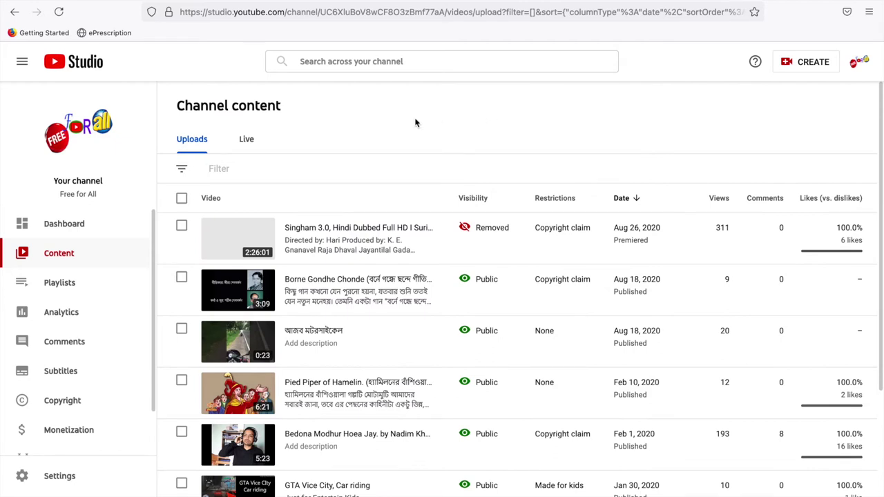
# - Filter the uploads by copyright claims and check the visibility details of the Singham 3.0 video
pyautogui.click(182, 174)
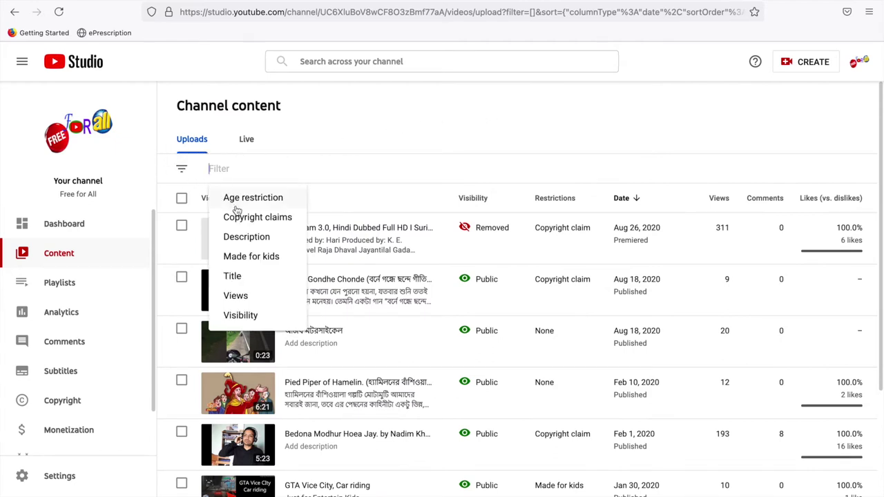
pyautogui.click(245, 216)
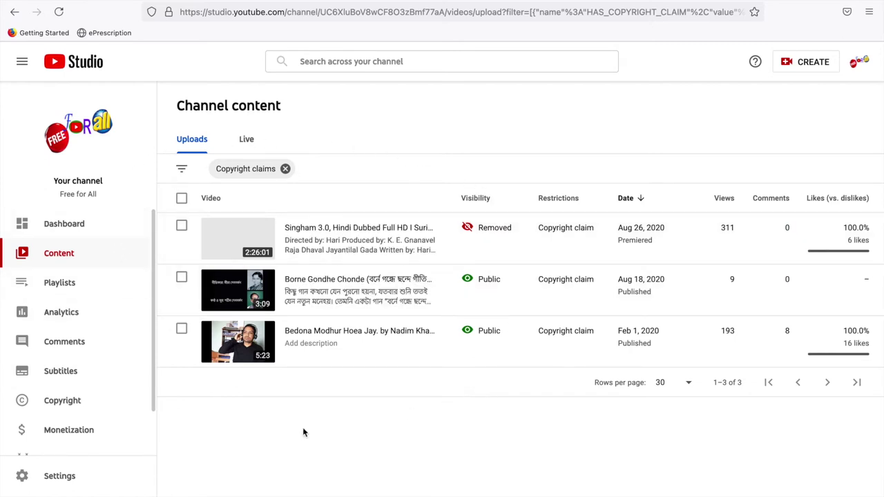
pyautogui.moveTo(561, 227)
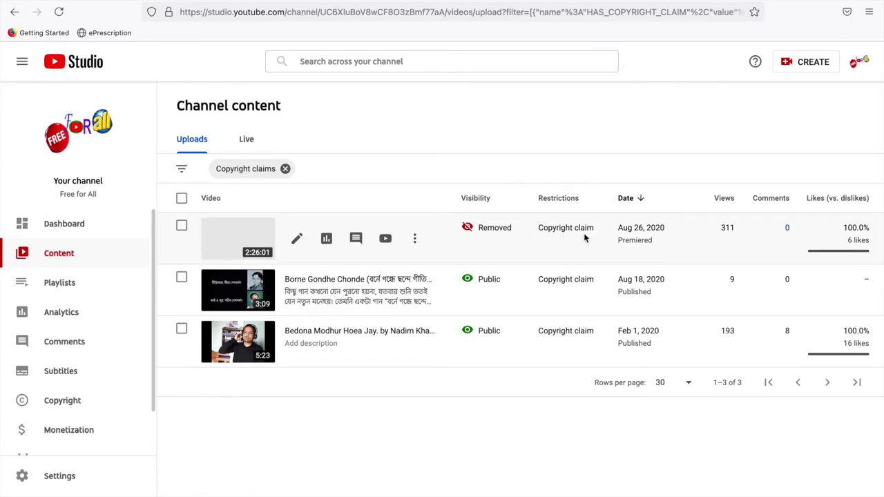
pyautogui.moveTo(533, 238)
pyautogui.moveTo(483, 240)
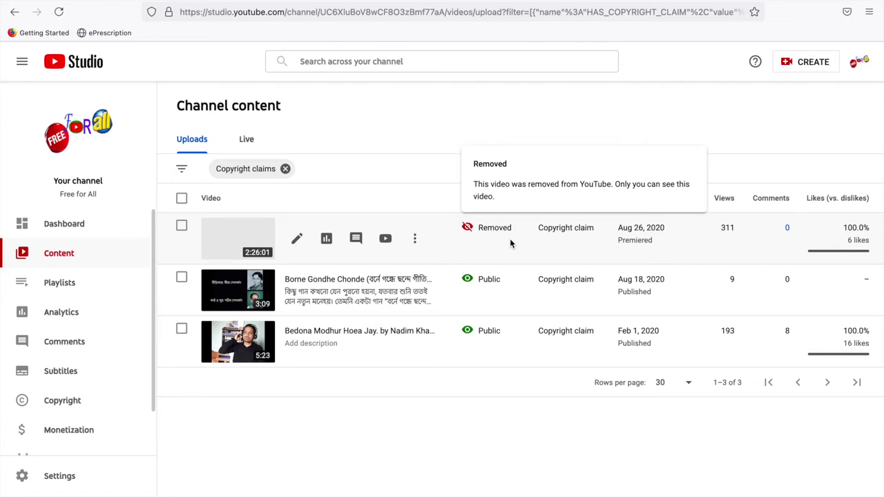
# - Clear the copyright claims filter from the uploads list and apply it again
pyautogui.click(285, 169)
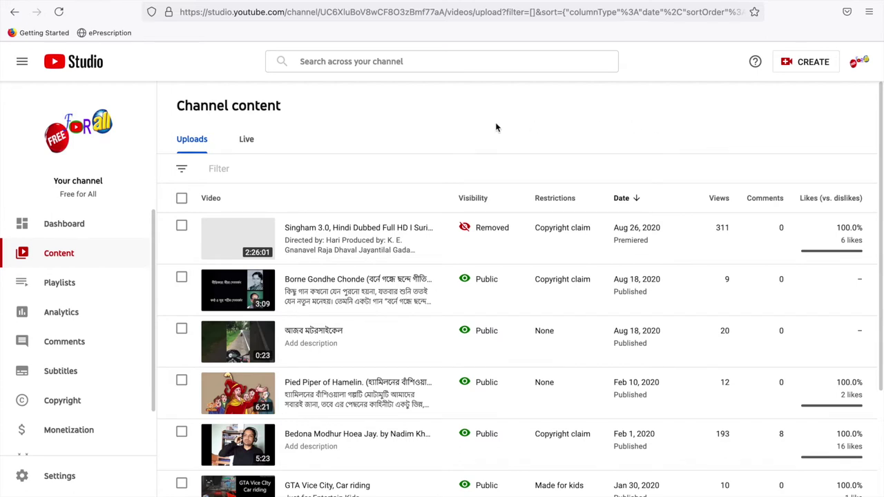
pyautogui.click(200, 181)
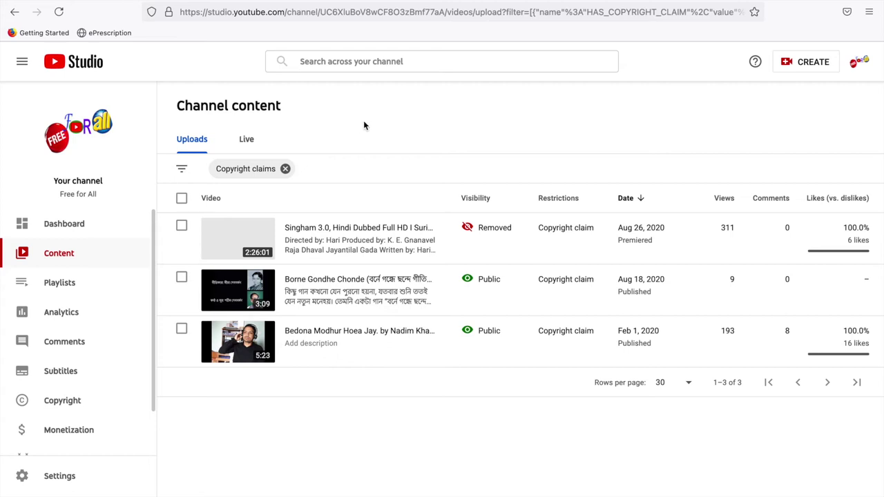
# - Check the channel violations on the channel dashboard and return to the filtered uploads list
pyautogui.click(61, 225)
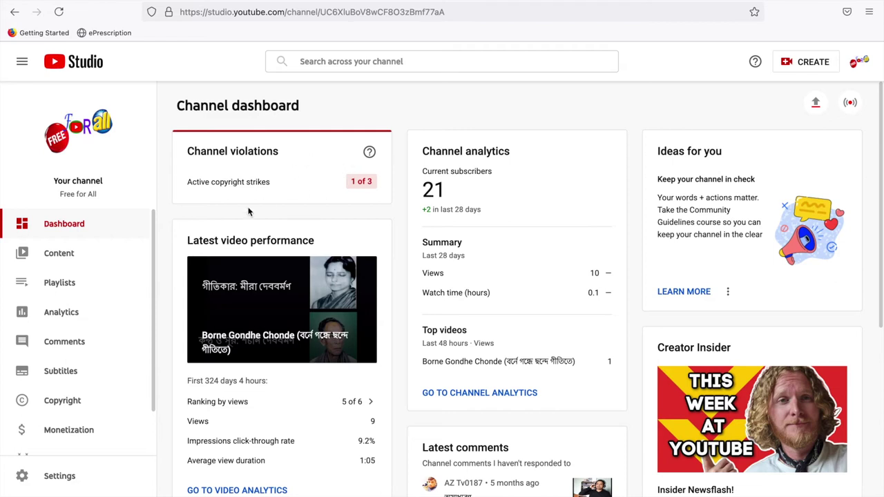
pyautogui.click(73, 253)
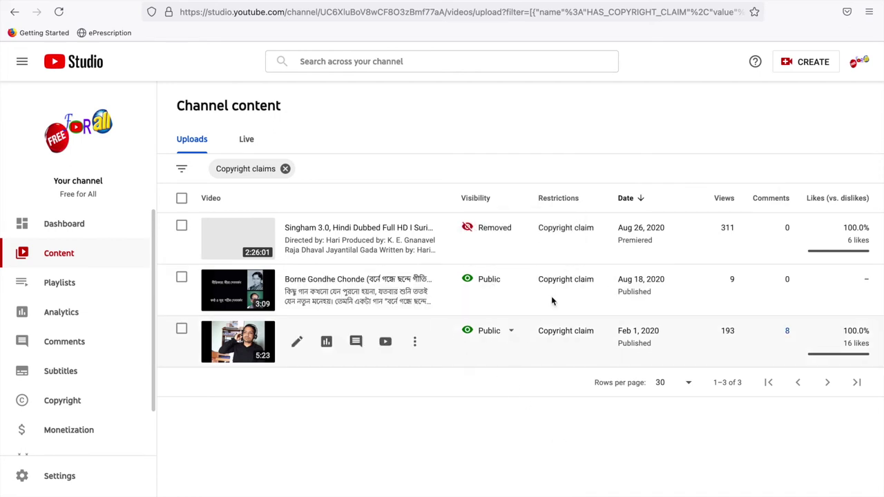
pyautogui.moveTo(470, 232)
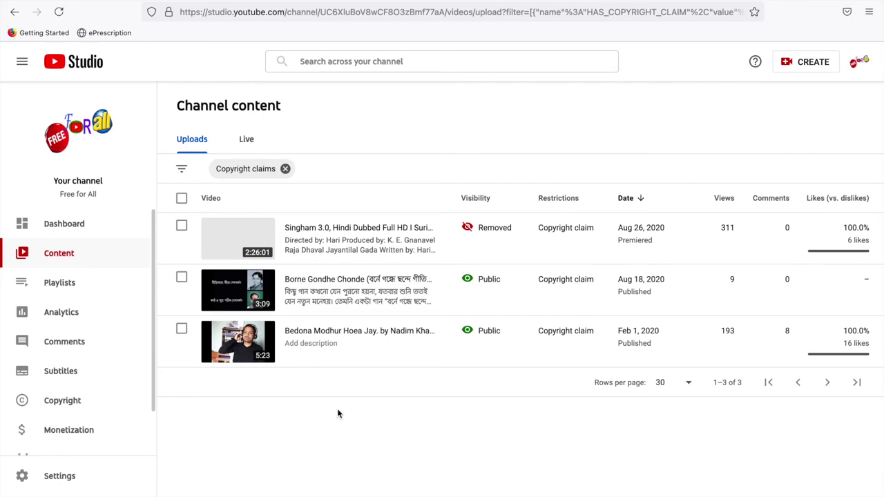
# - Review the copyright claim details and selectable actions for the Borne Gondhe Chonde video, and close its copyright summary
pyautogui.moveTo(578, 288)
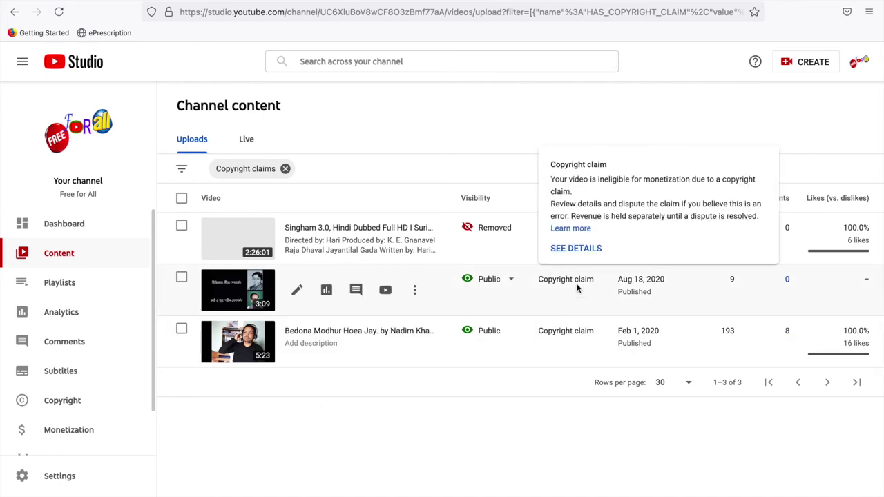
pyautogui.click(578, 250)
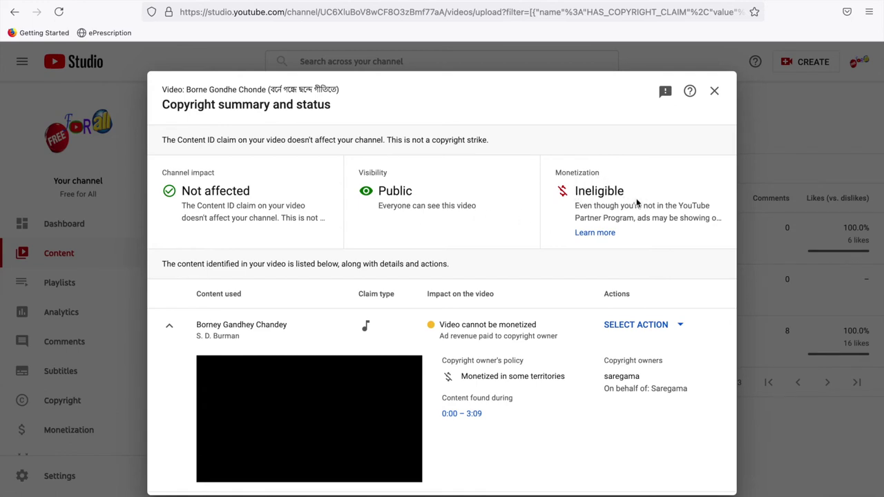
pyautogui.click(680, 330)
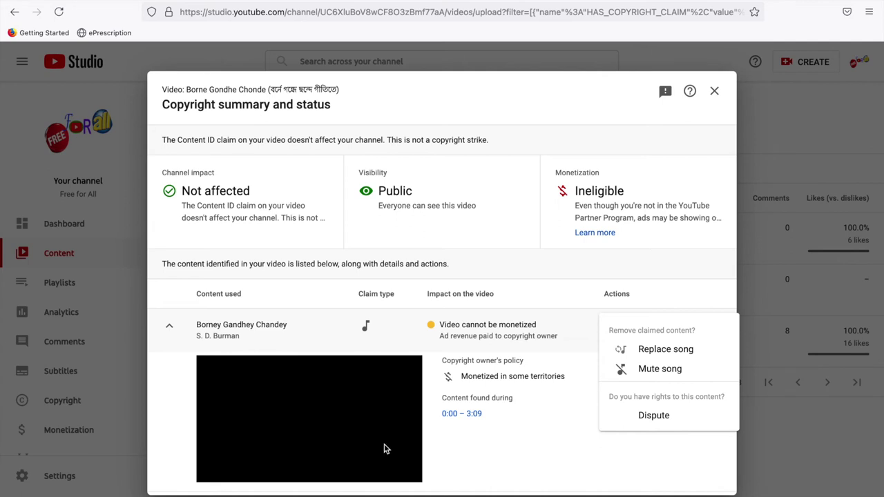
pyautogui.click(571, 442)
pyautogui.click(676, 328)
pyautogui.click(564, 428)
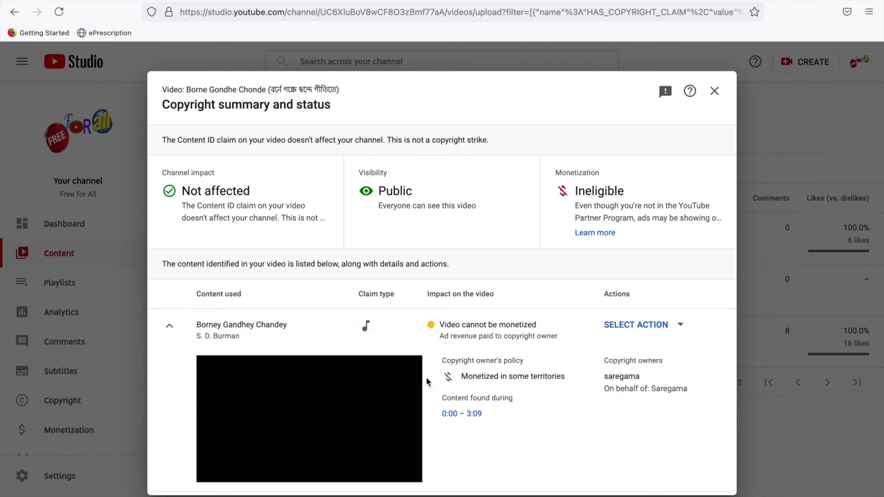
pyautogui.click(169, 326)
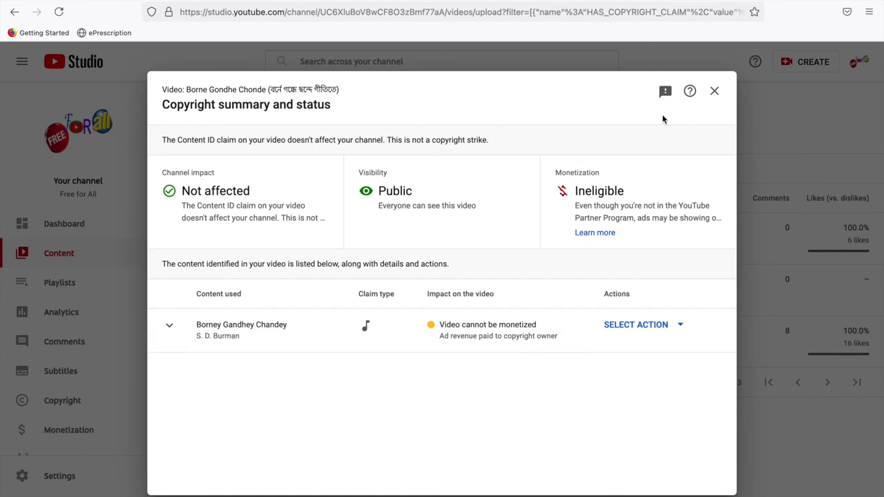
pyautogui.click(713, 90)
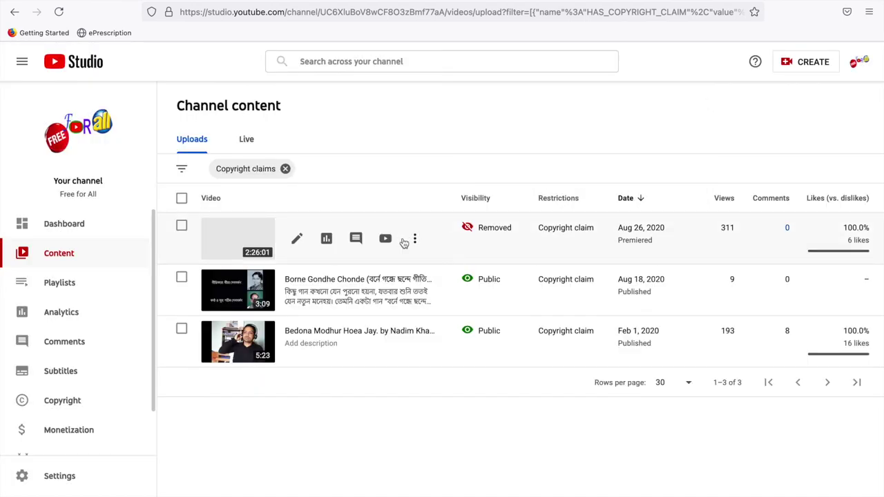
# - Check the Singham 3.0 video's restriction details and open the active copyright strikes from the channel dashboard
pyautogui.moveTo(588, 240)
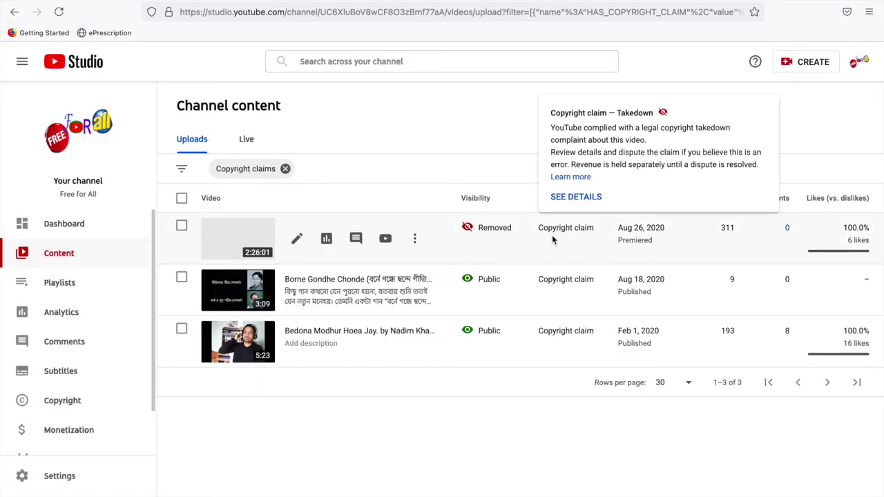
pyautogui.click(52, 231)
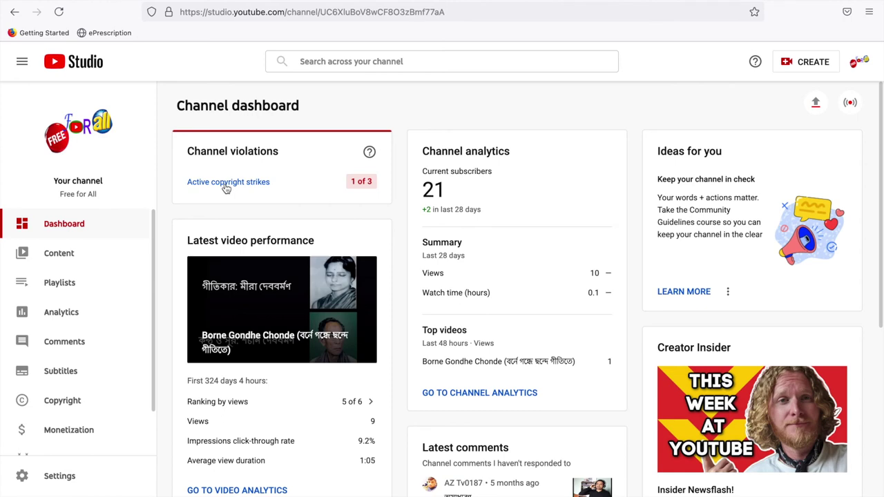
pyautogui.click(225, 183)
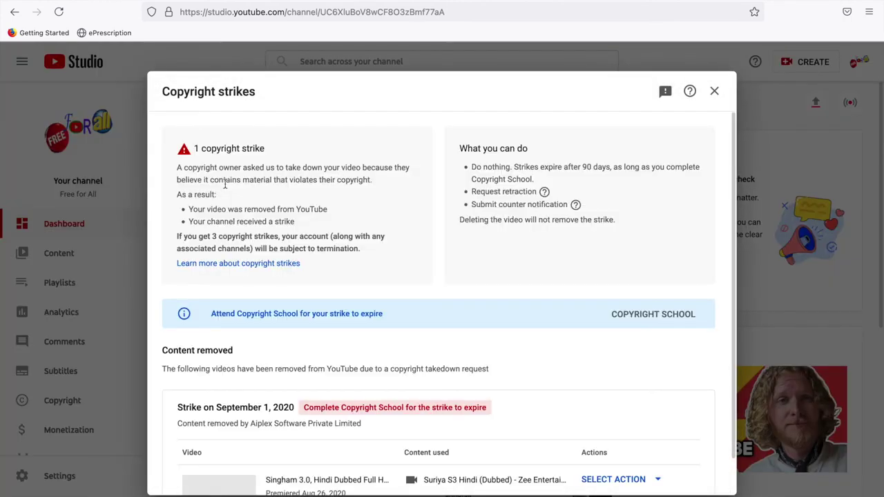
# - Review the copyright strike's consequences and removed content, and open Copyright School to look through its four questions
pyautogui.scroll(-1, 503, 224)
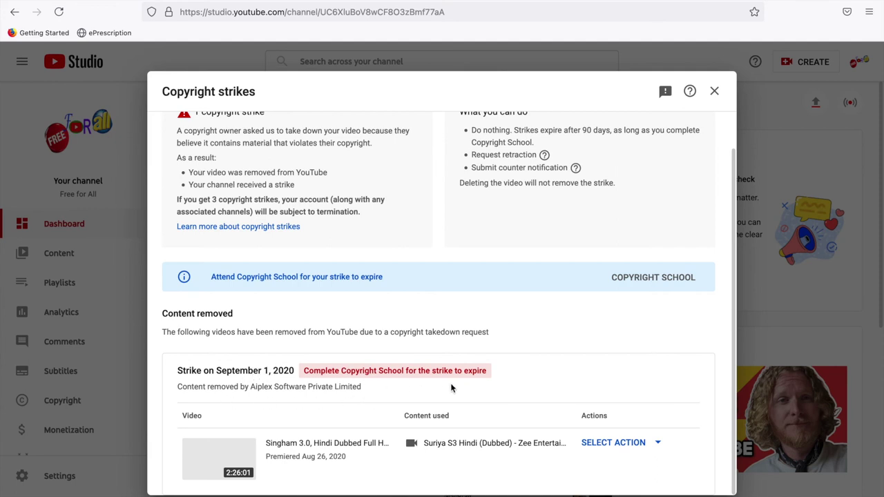
pyautogui.scroll(1, 461, 384)
pyautogui.scroll(-1, 475, 387)
pyautogui.click(651, 279)
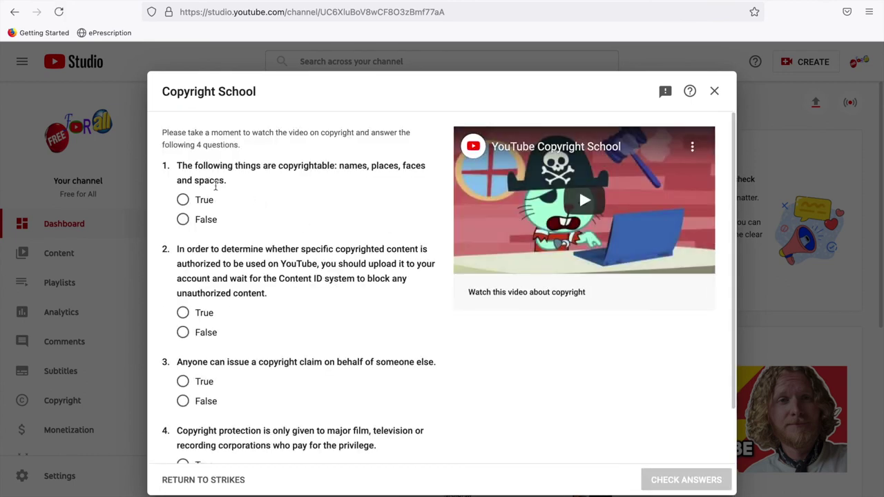
pyautogui.scroll(-2, 216, 185)
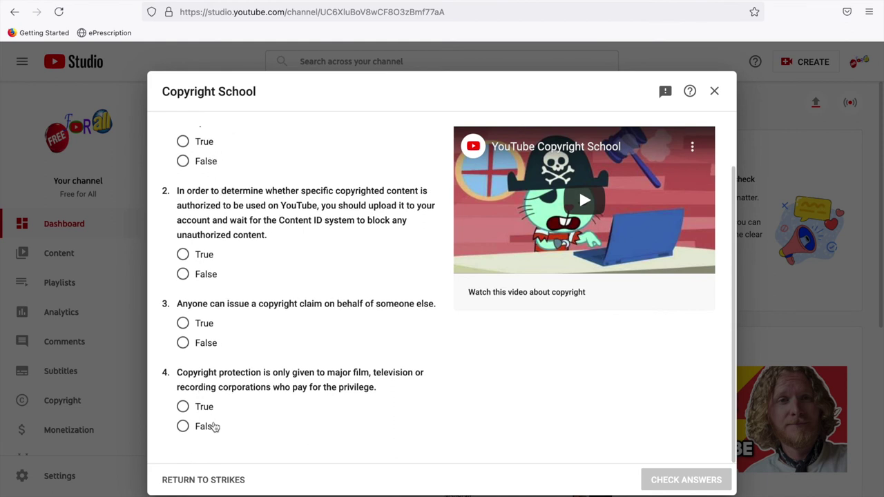
pyautogui.scroll(2, 247, 312)
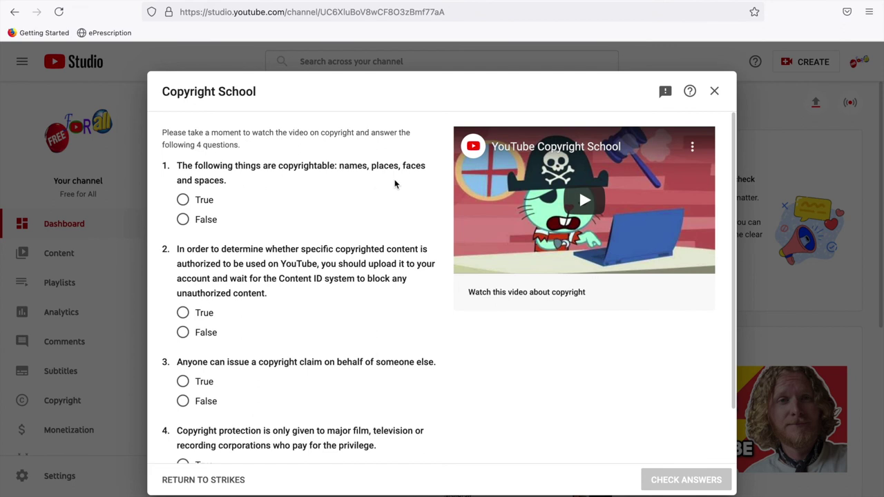
# - Answer the four Copyright School questions False, True, True and False in order, and close the questionnaire without checking the answers
pyautogui.click(184, 201)
pyautogui.click(183, 219)
pyautogui.click(183, 312)
pyautogui.click(183, 381)
pyautogui.scroll(-1, 223, 428)
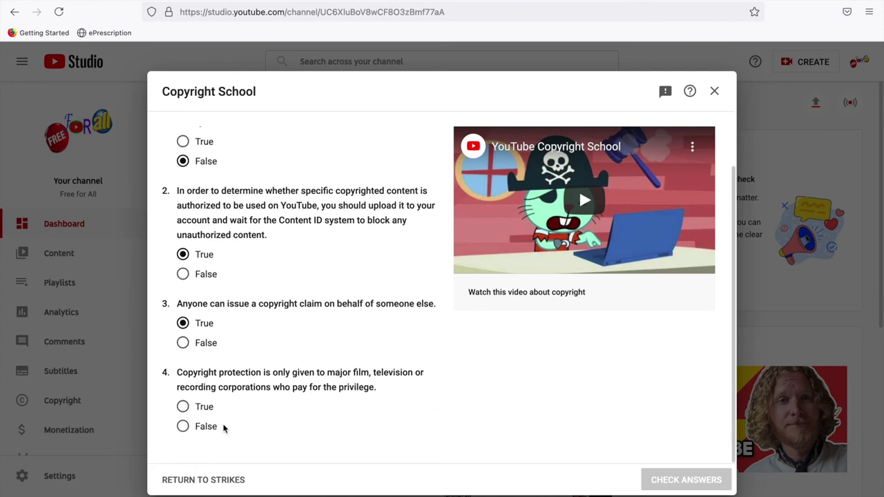
pyautogui.click(183, 426)
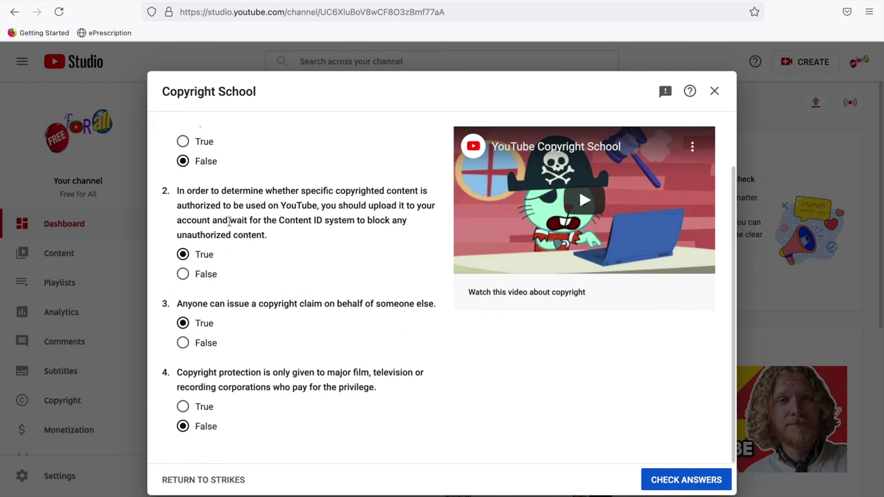
pyautogui.scroll(2, 228, 220)
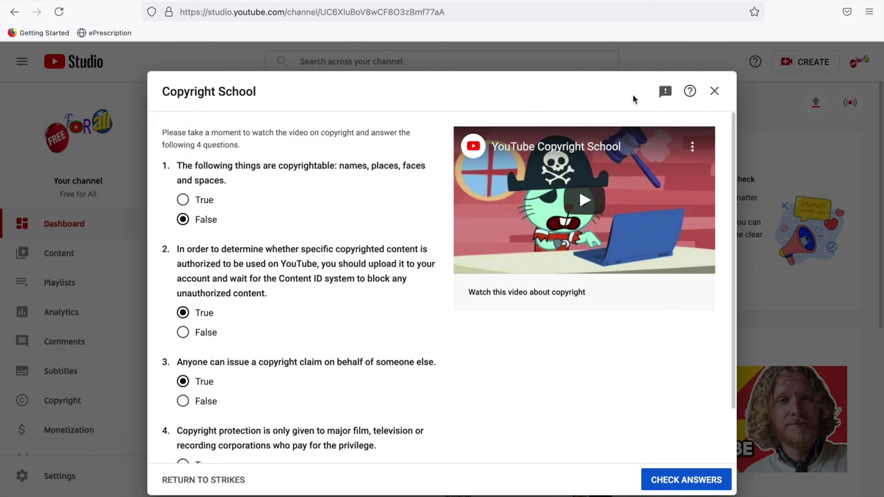
pyautogui.click(714, 91)
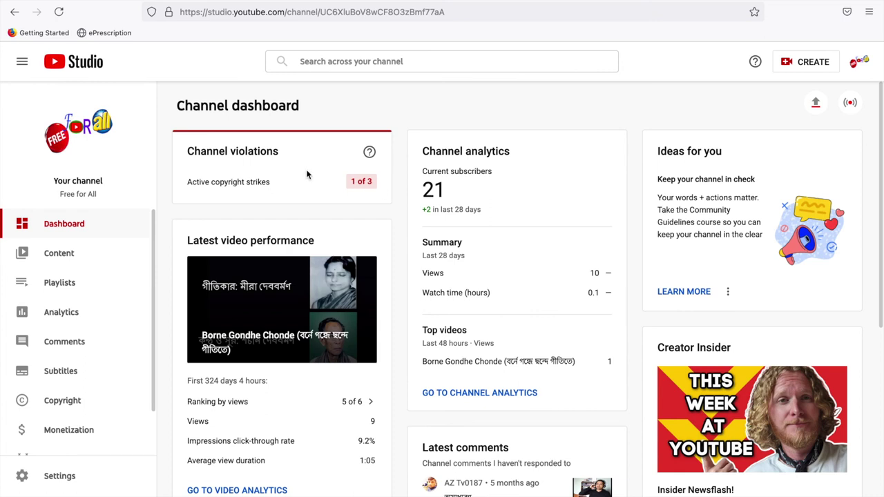